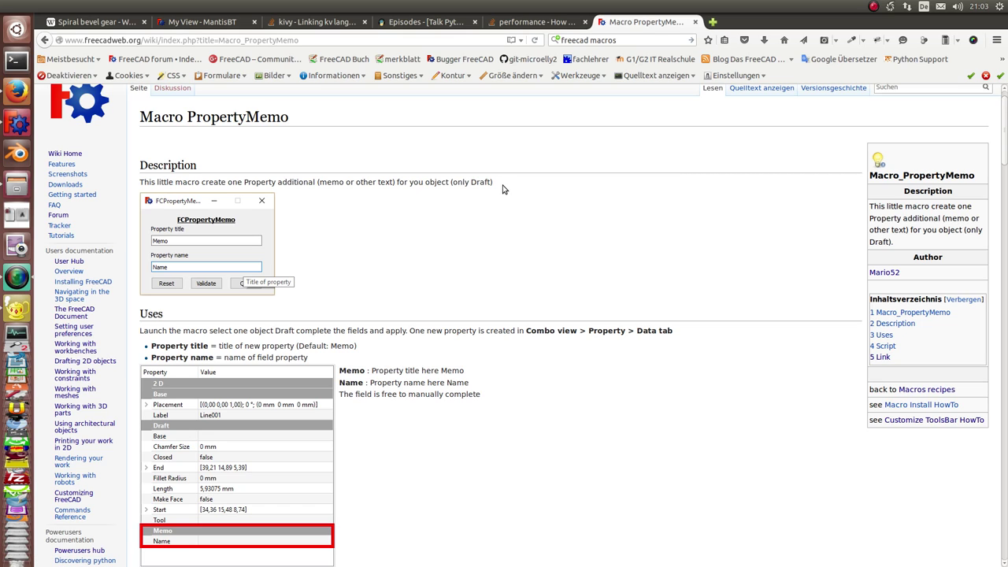
- Read the Macro PropertyMemo wiki page, highlighting its description and scrolling through the usage notes
drag(494, 183, 241, 184)
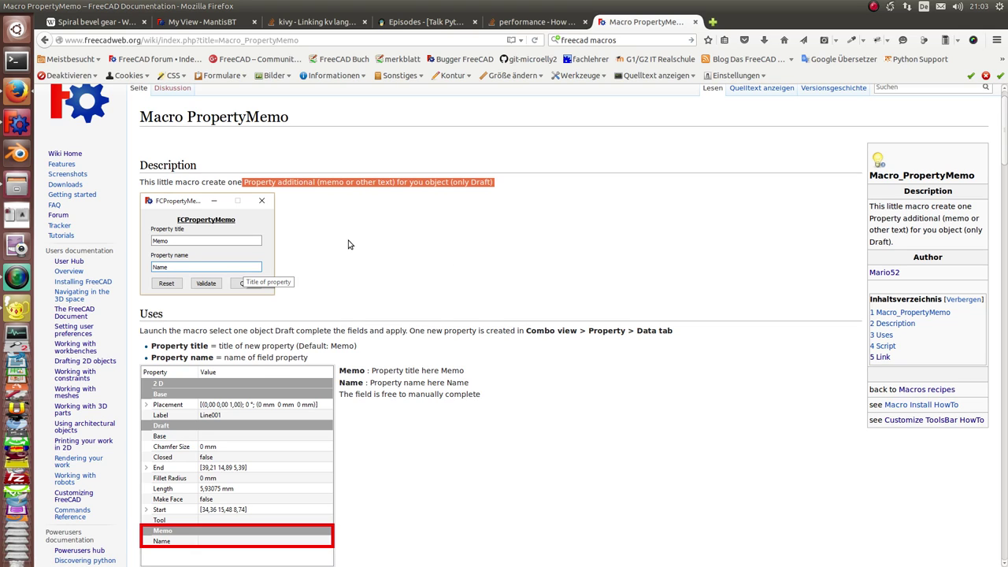
scroll(186, 472, down, 3)
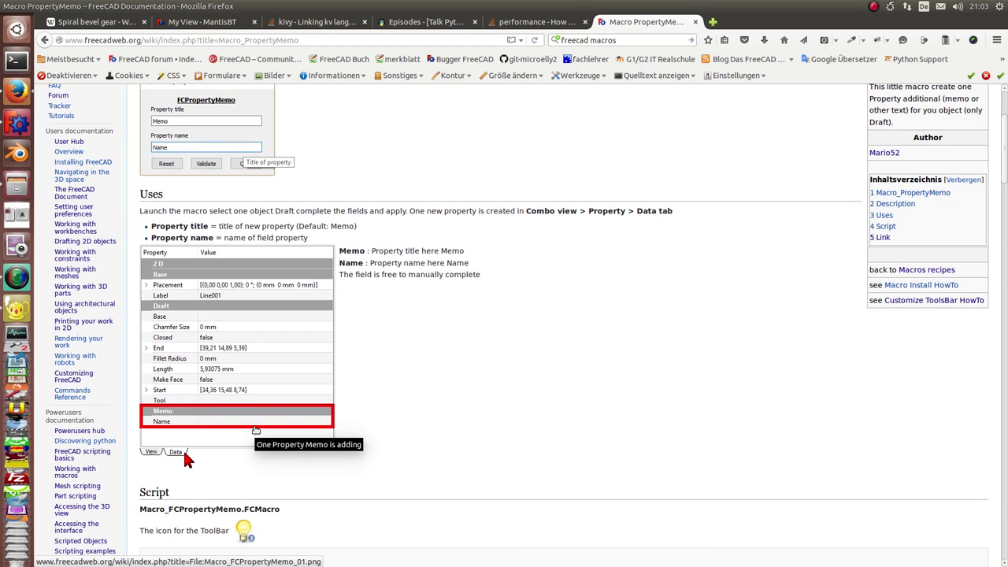
scroll(472, 374, down, 2)
scroll(473, 376, up, 2)
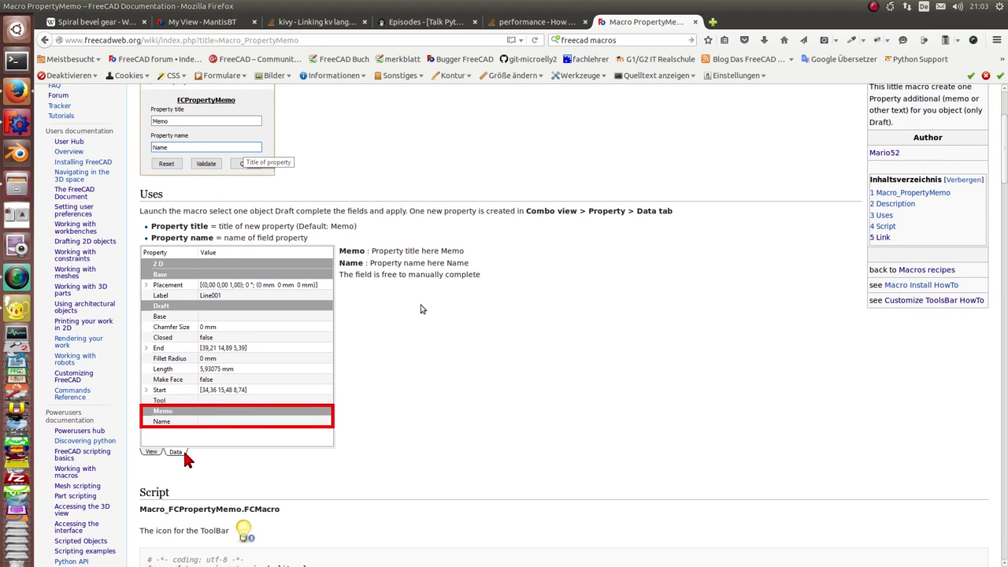
scroll(421, 309, up, 4)
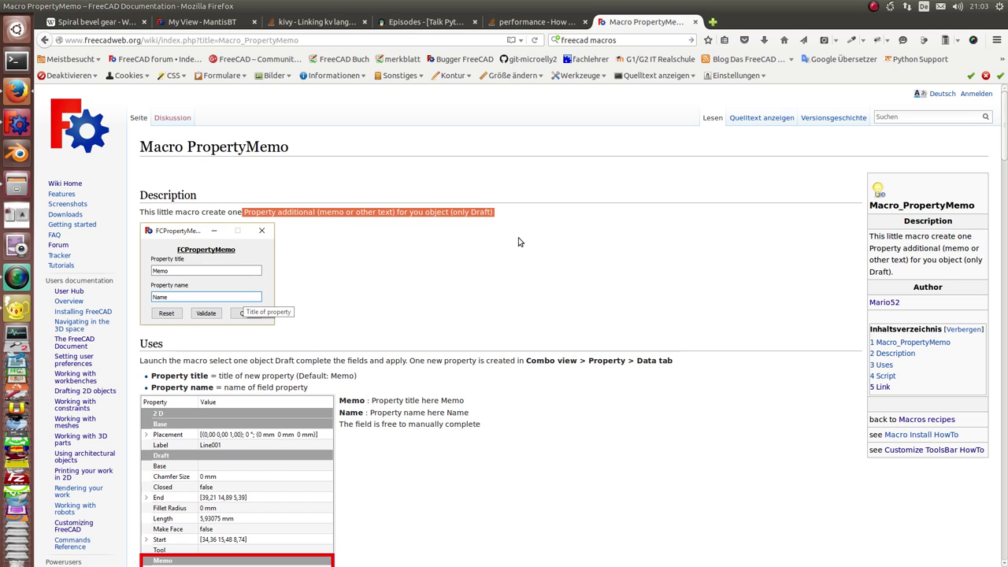
- In FreeCAD, add a new Part box named Würfel and select it
click(19, 124)
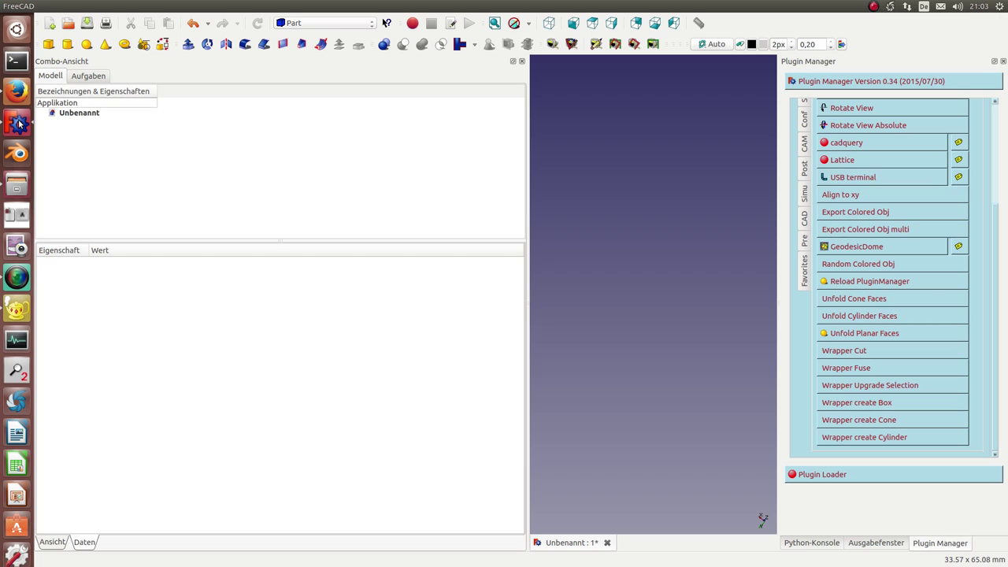
click(47, 45)
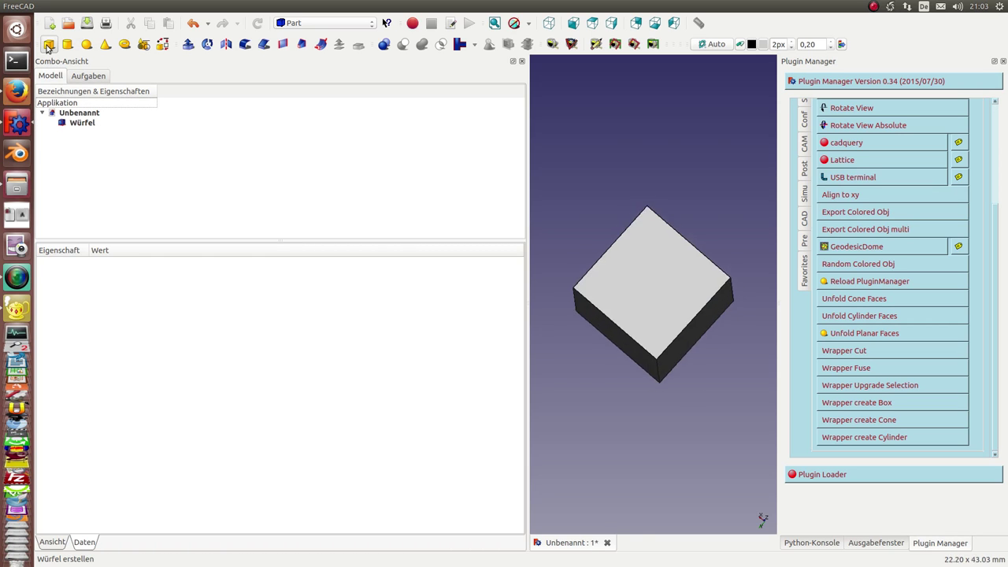
click(82, 123)
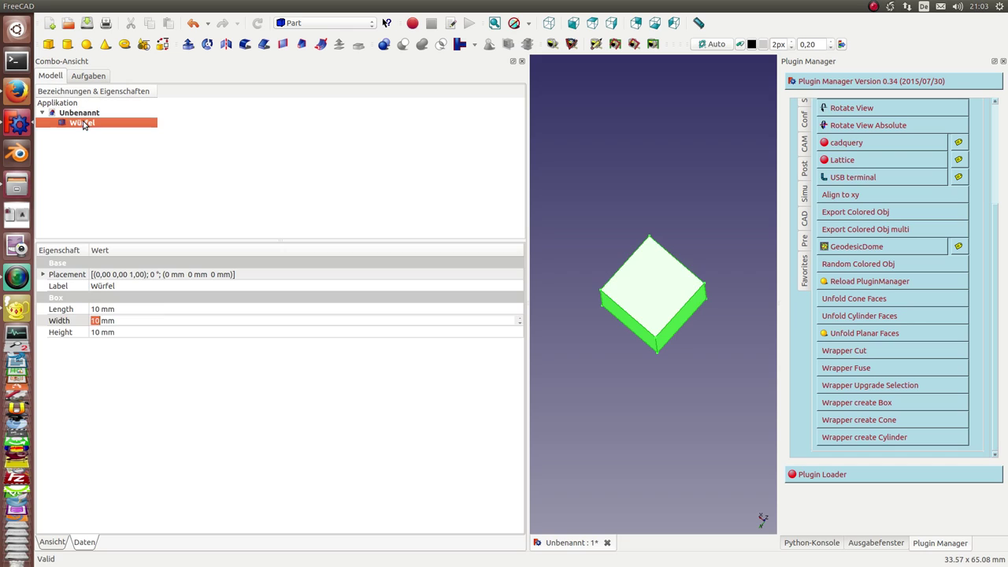
- Set Würfel's Length to 15 mm, Width to 5 mm and Height to 6 mm
click(153, 306)
scroll(153, 307, up, 2)
scroll(153, 307, up, 3)
click(153, 319)
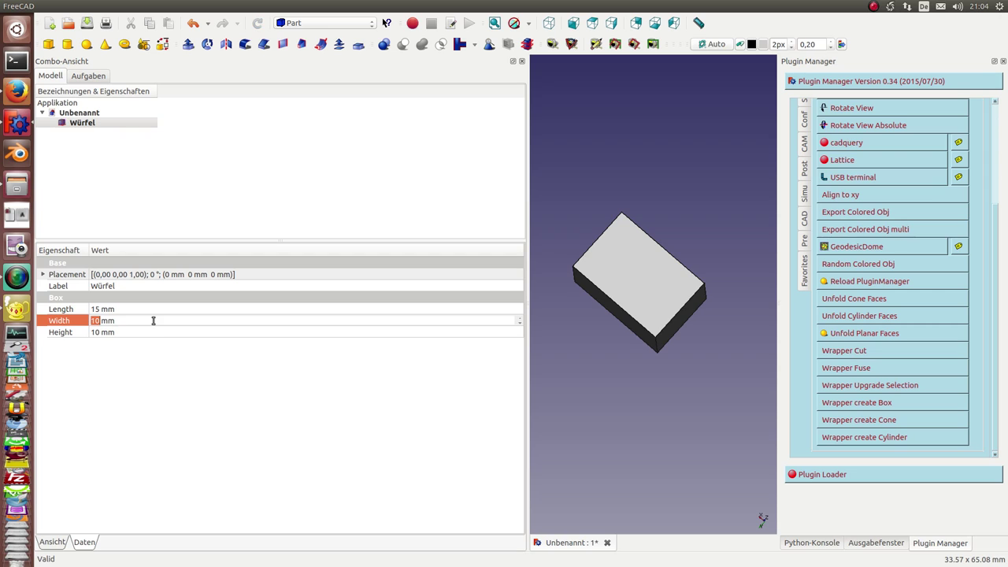
scroll(152, 319, down, 5)
click(152, 332)
scroll(153, 329, down, 4)
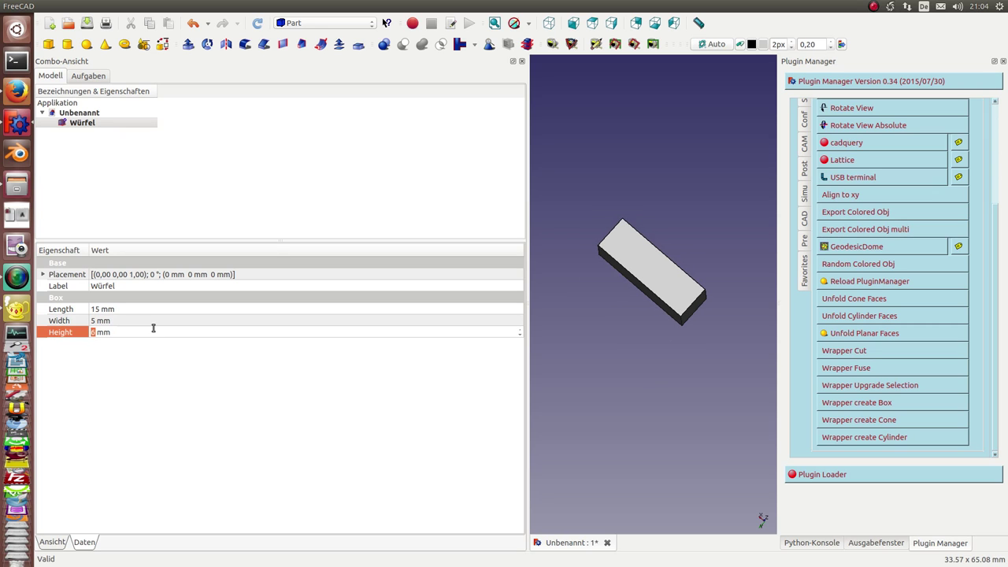
middle_drag(541, 388, 625, 363)
click(187, 339)
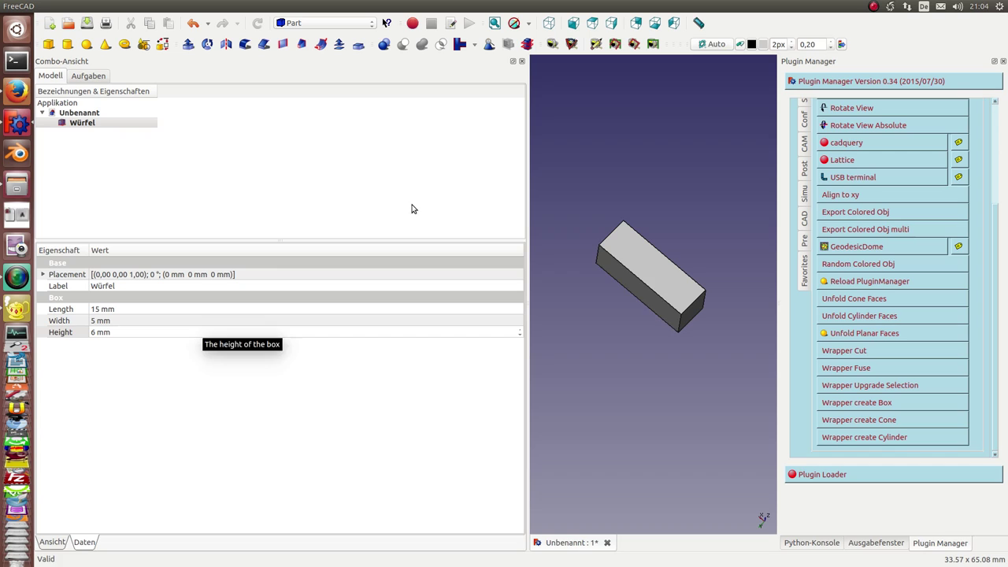
- Create wrapped Box001 sized Height 20 mm, Length 19 mm, Width 3 mm, then select its description field
click(843, 404)
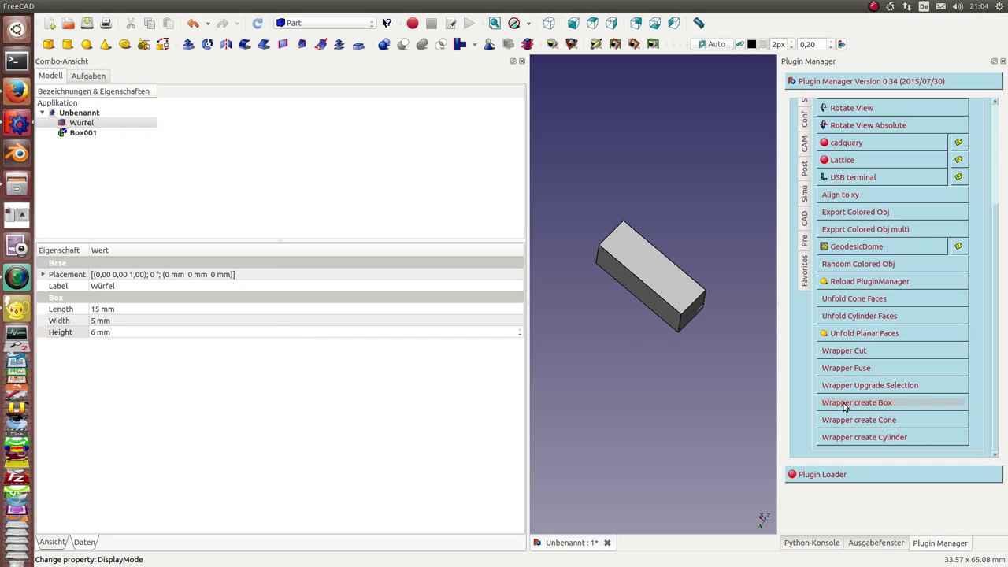
click(95, 134)
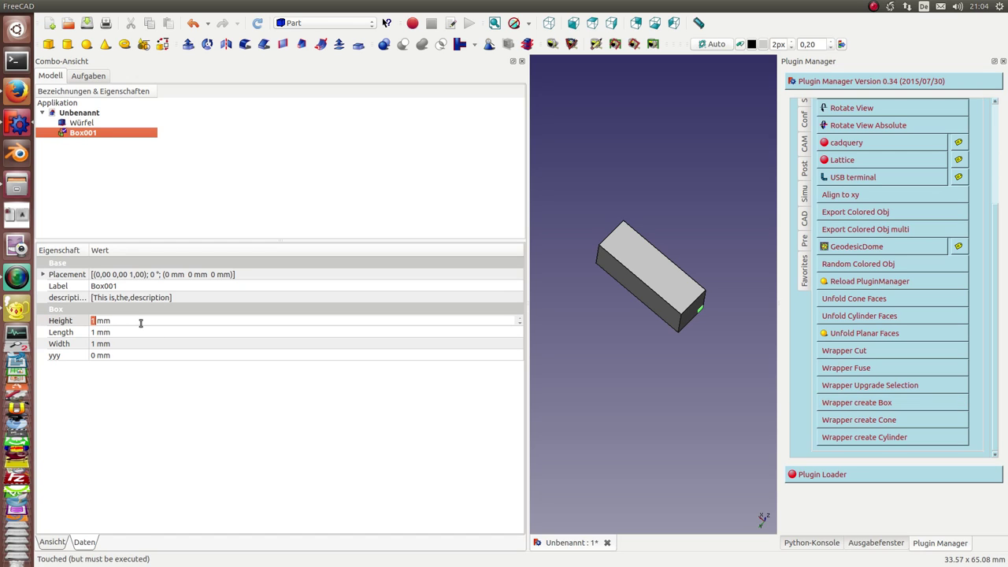
text(20)
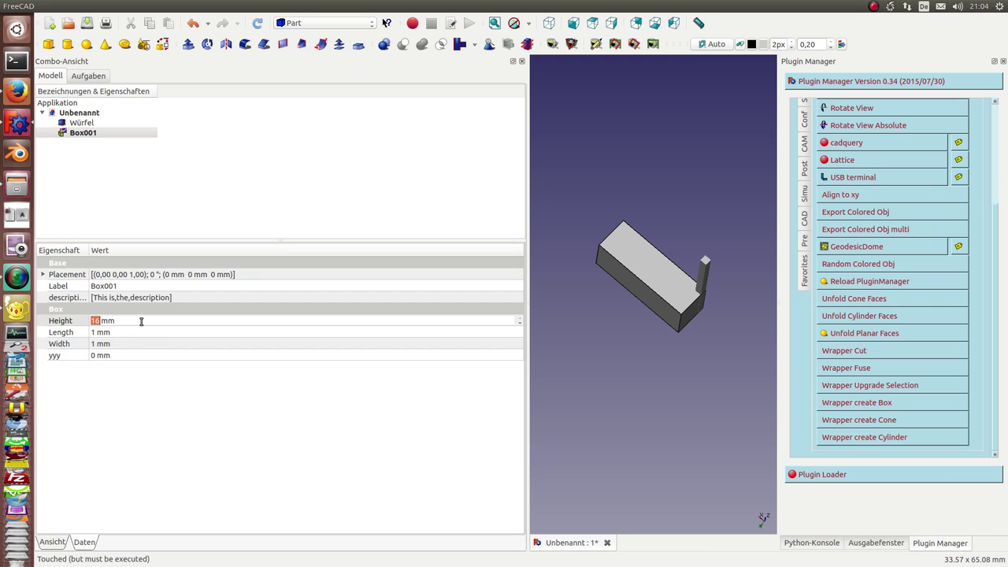
key(Return)
click(137, 337)
scroll(138, 334, up, 18)
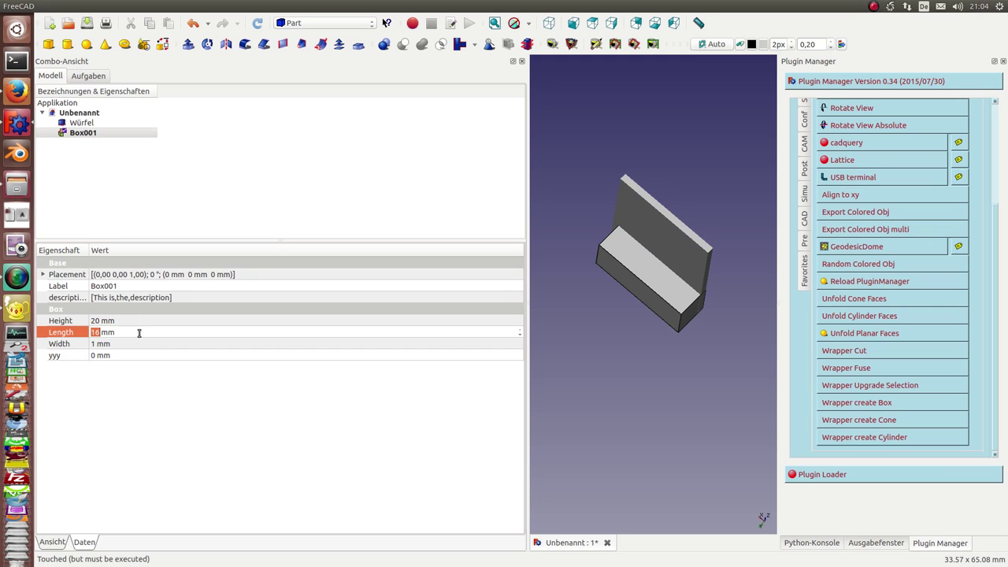
click(138, 343)
scroll(140, 342, up, 2)
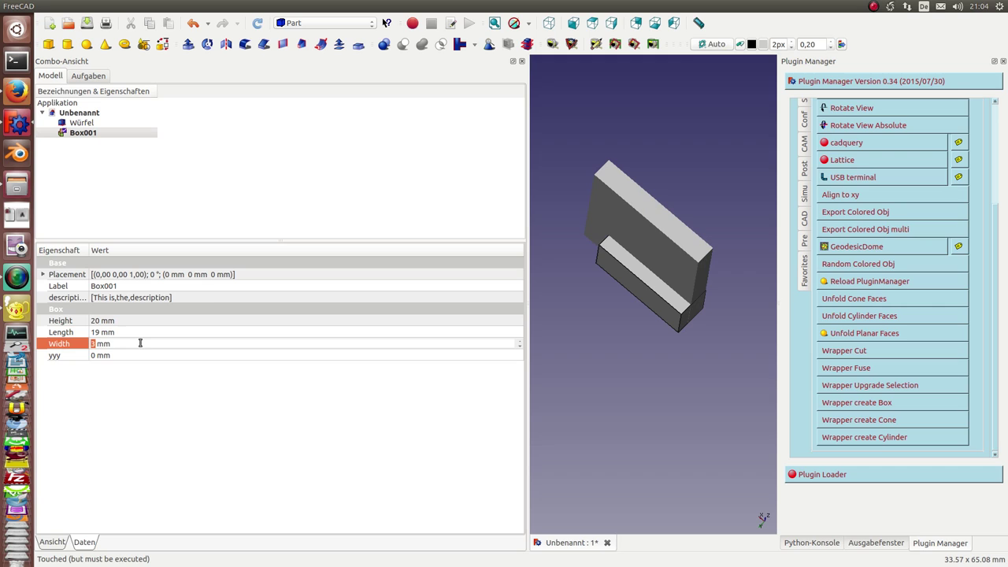
click(212, 299)
- Append 'this is my cube' as a fourth line to Box001's description list and apply it
click(514, 299)
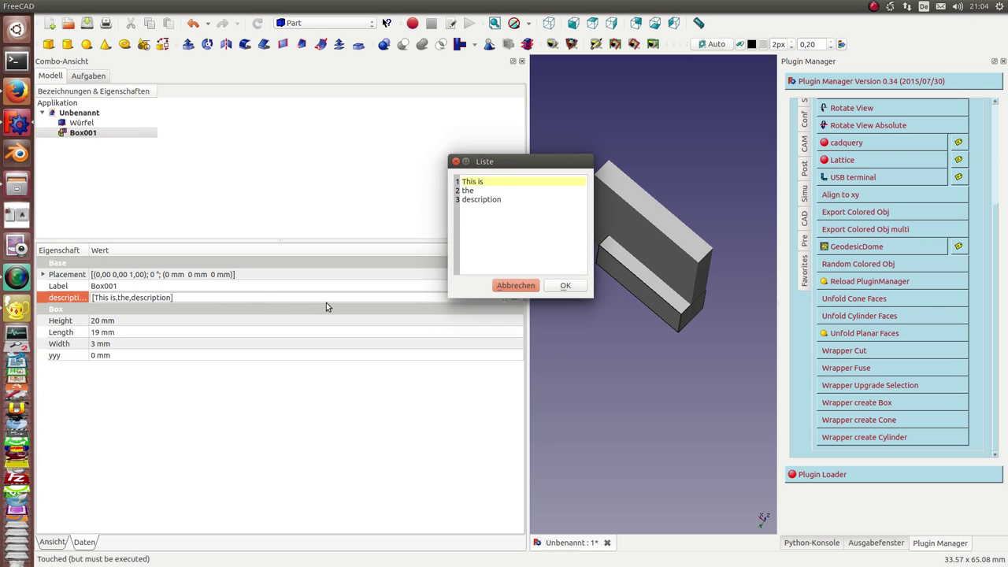
click(505, 199)
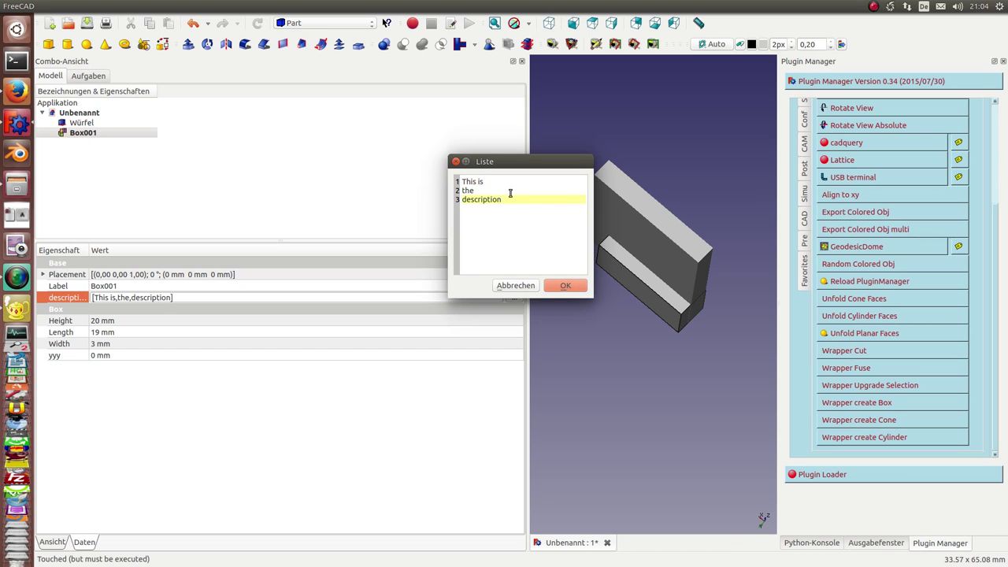
key(Return)
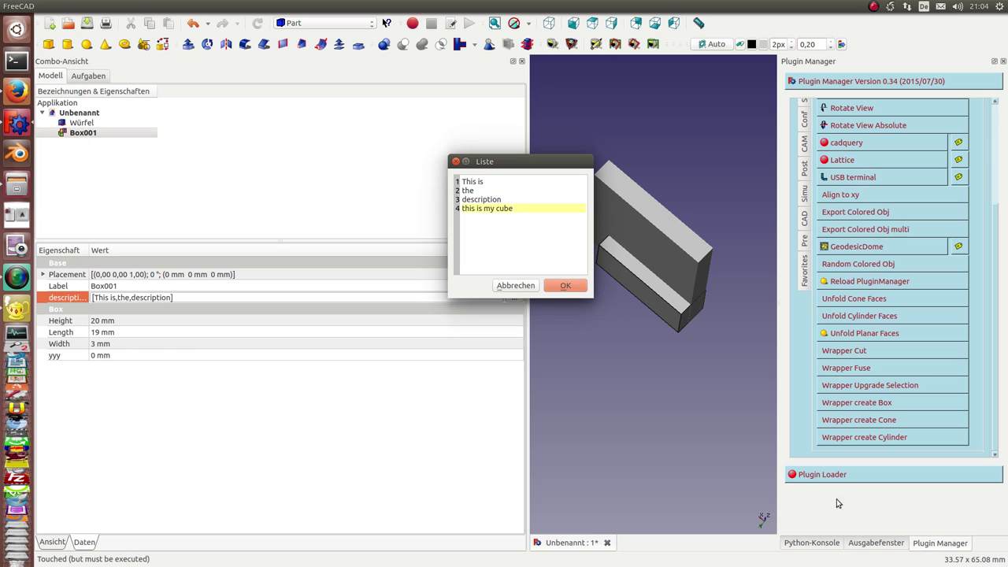
click(564, 286)
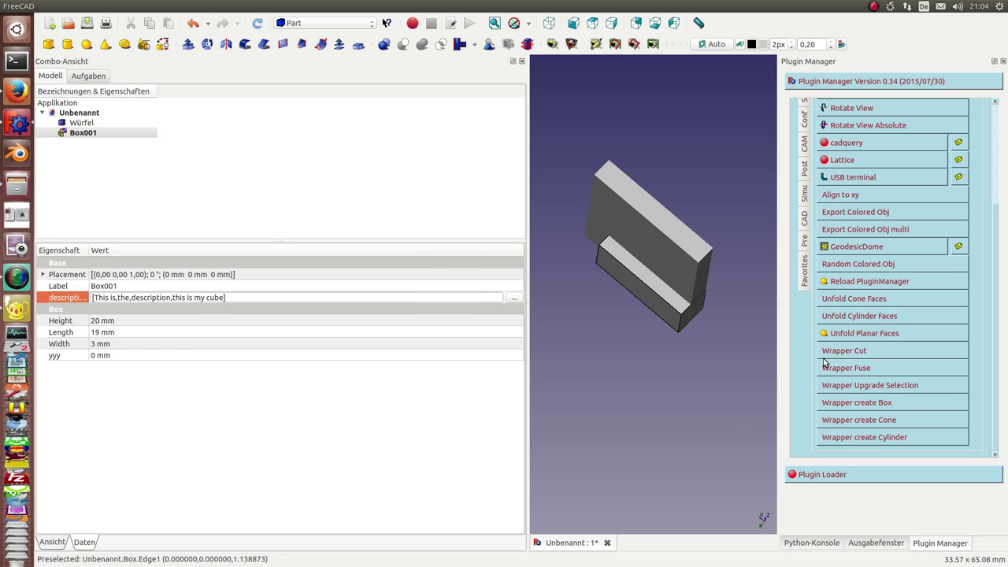
- Create a wrapped Cylinder with Height 34 mm and Radius 6 mm, then select its description field
click(882, 440)
click(84, 144)
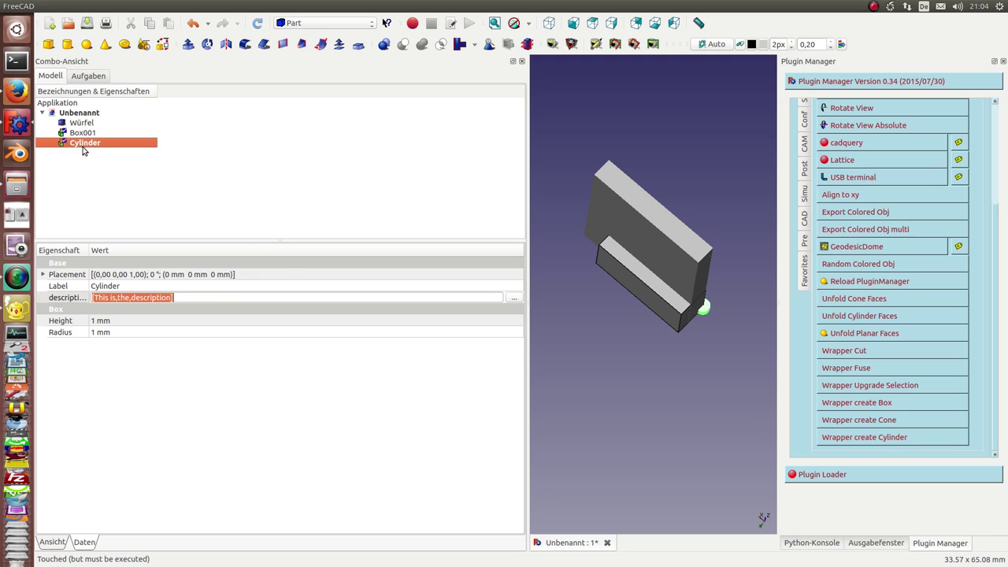
click(145, 320)
scroll(147, 318, up, 20)
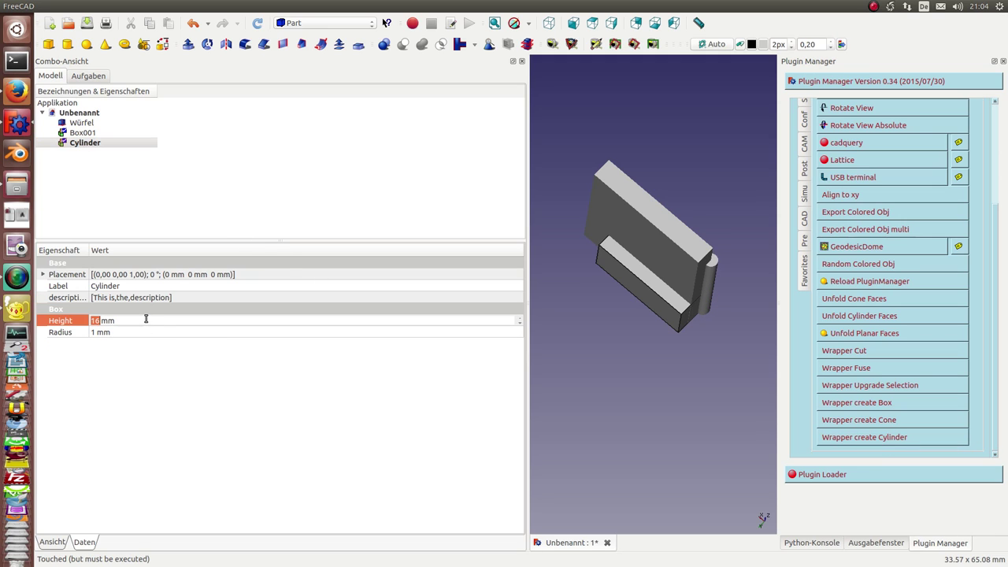
scroll(147, 318, up, 11)
click(146, 330)
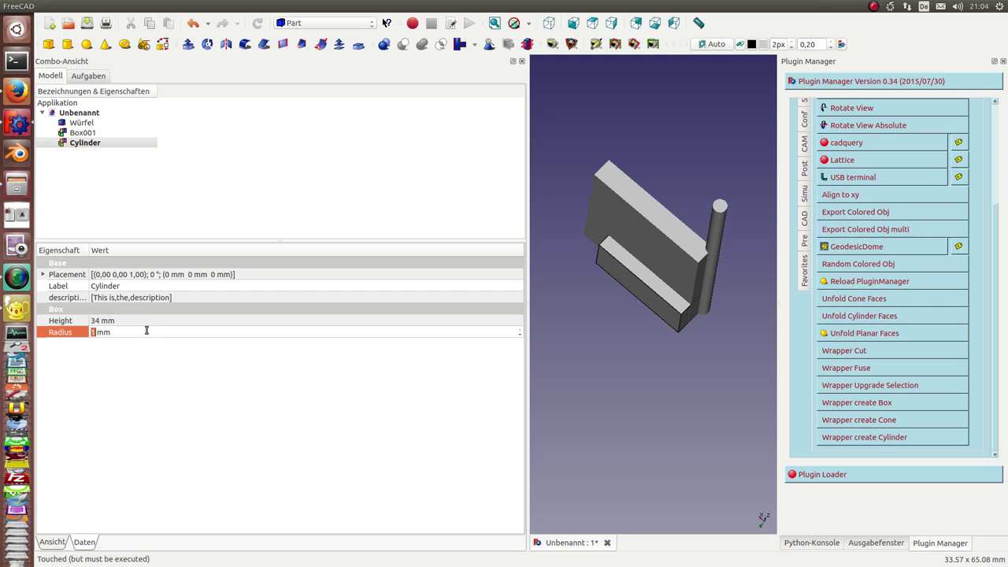
scroll(147, 331, down, 1)
scroll(146, 331, up, 6)
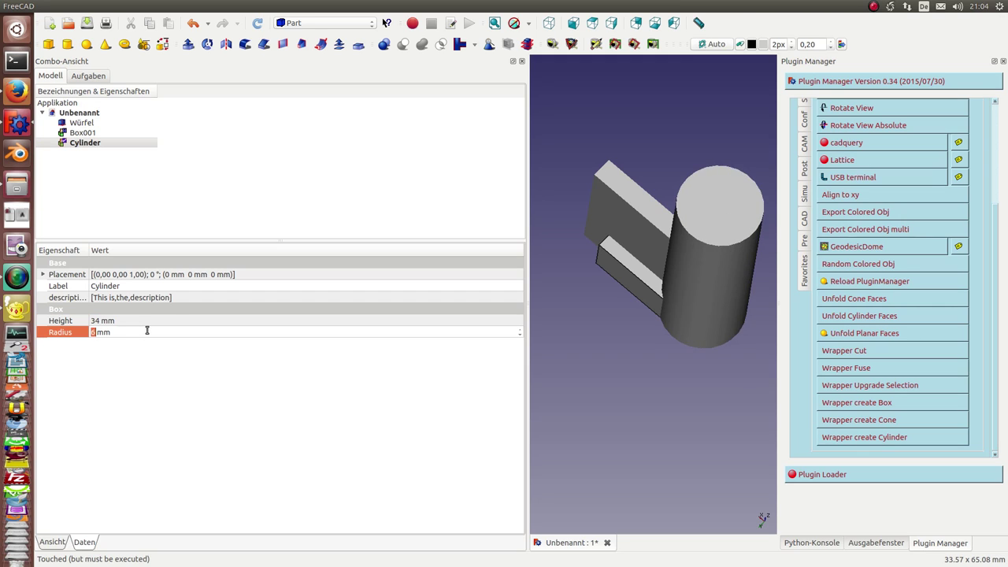
click(193, 297)
- Add 'extra too' as a new line in the Cylinder's description list and apply it
click(519, 296)
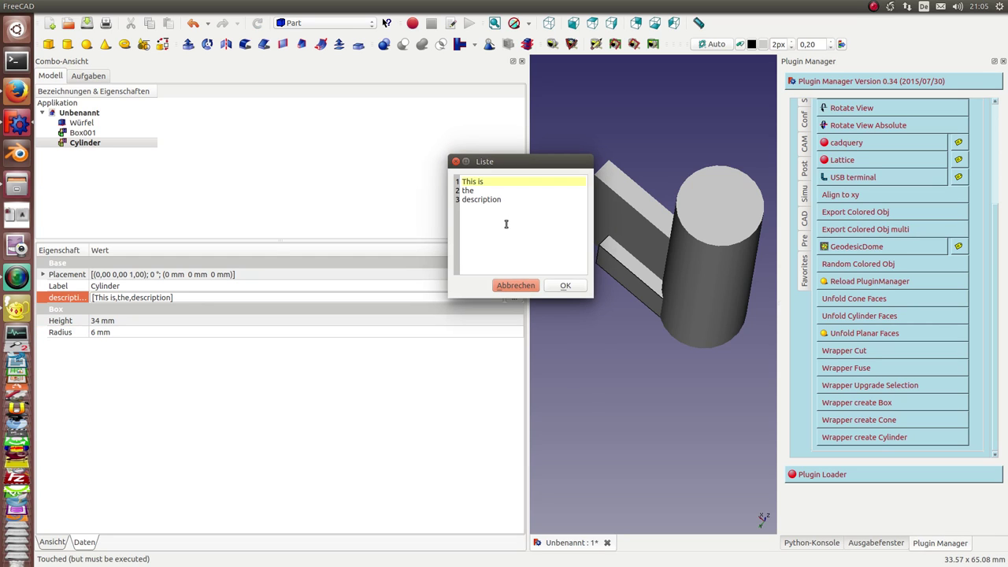
click(516, 206)
key(Return)
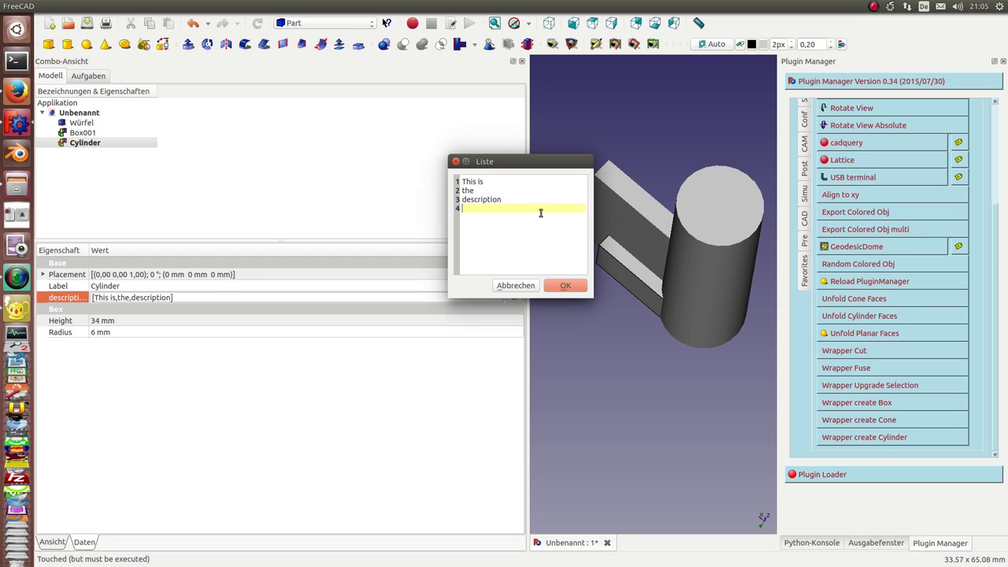
text(extra too)
key(Return)
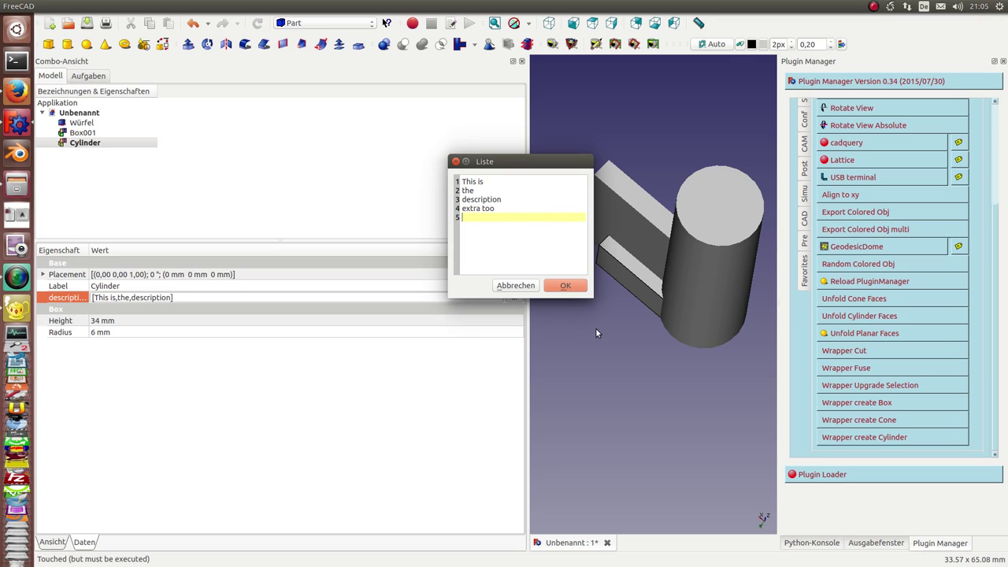
click(563, 286)
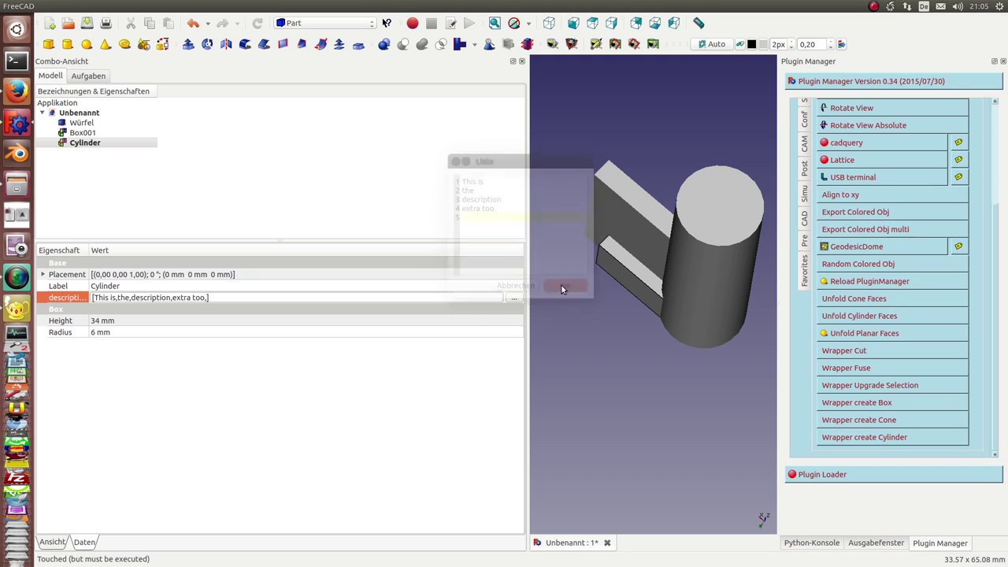
- Select Box001 together with the Cylinder and fuse them with Wrapper Fuse
click(81, 134)
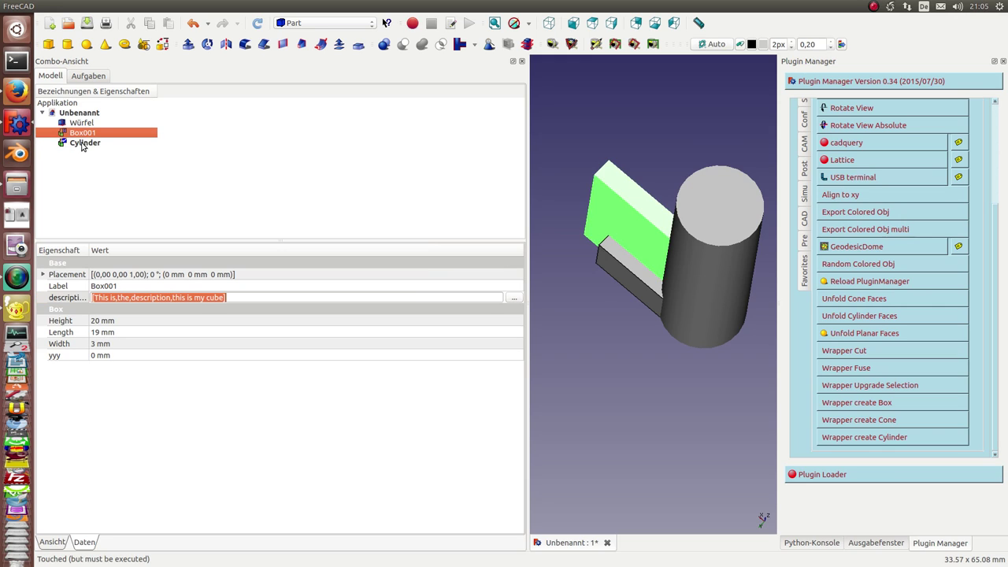
ctrl+click(83, 144)
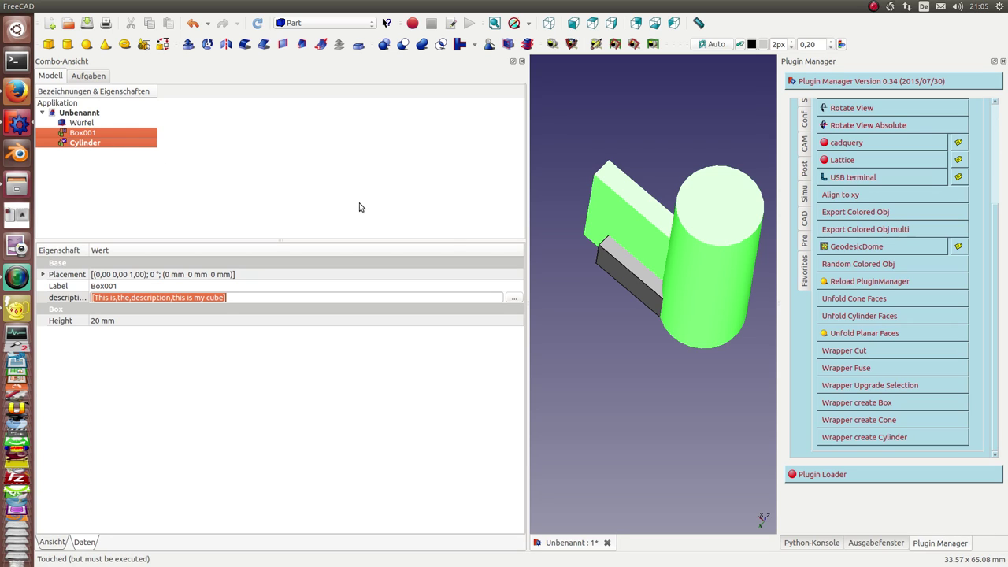
click(858, 368)
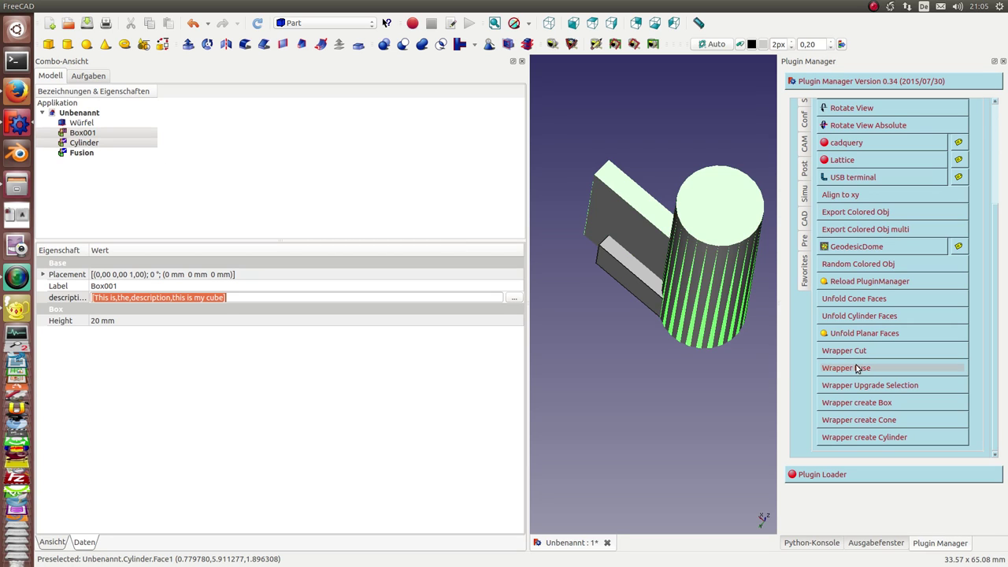
- Review Box001 and Cylinder, then open the new Fusion's description list
click(82, 132)
click(83, 144)
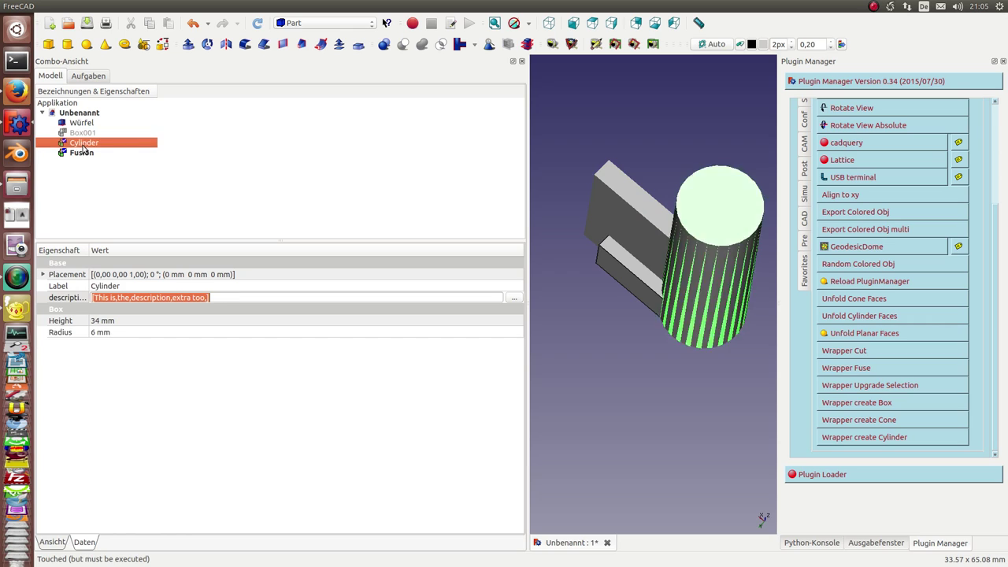
click(82, 153)
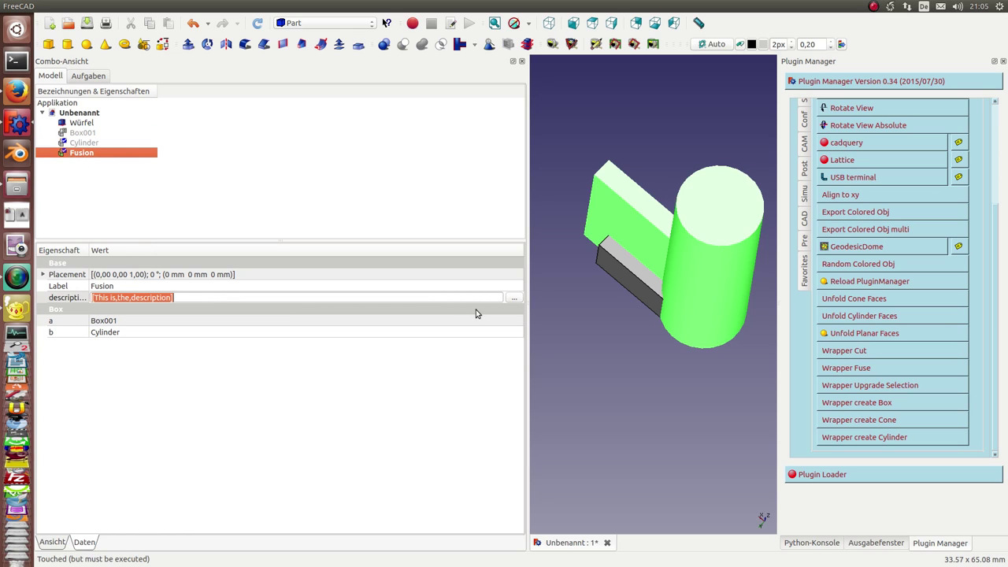
click(512, 302)
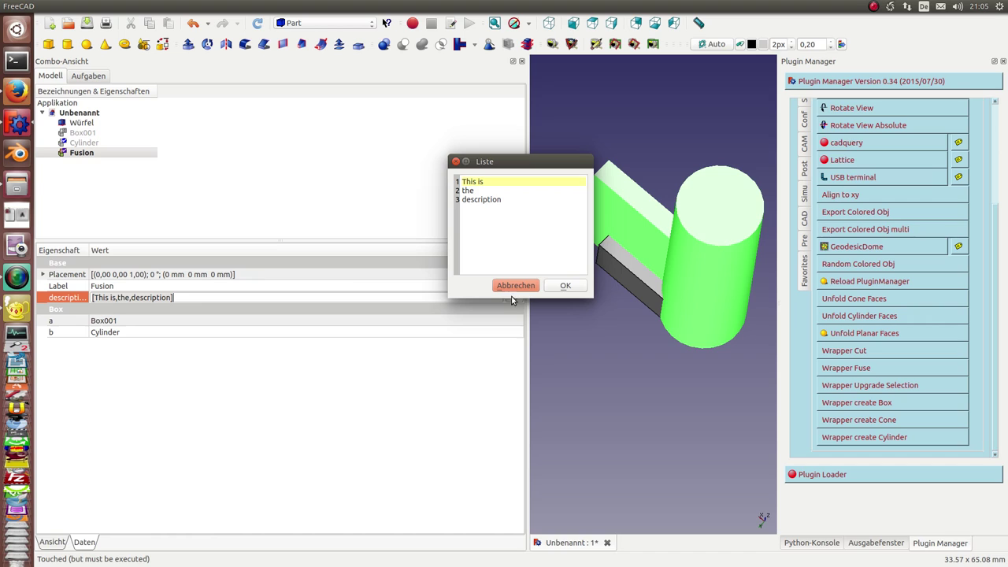
- Close the Fusion's description list unchanged, widen the property name column, and select Würfel
click(565, 286)
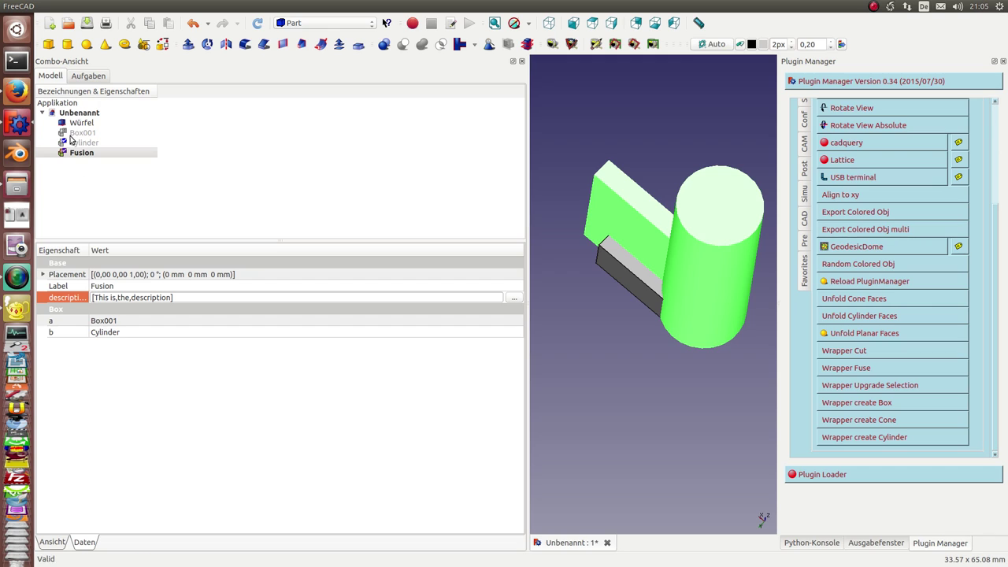
drag(89, 250, 152, 250)
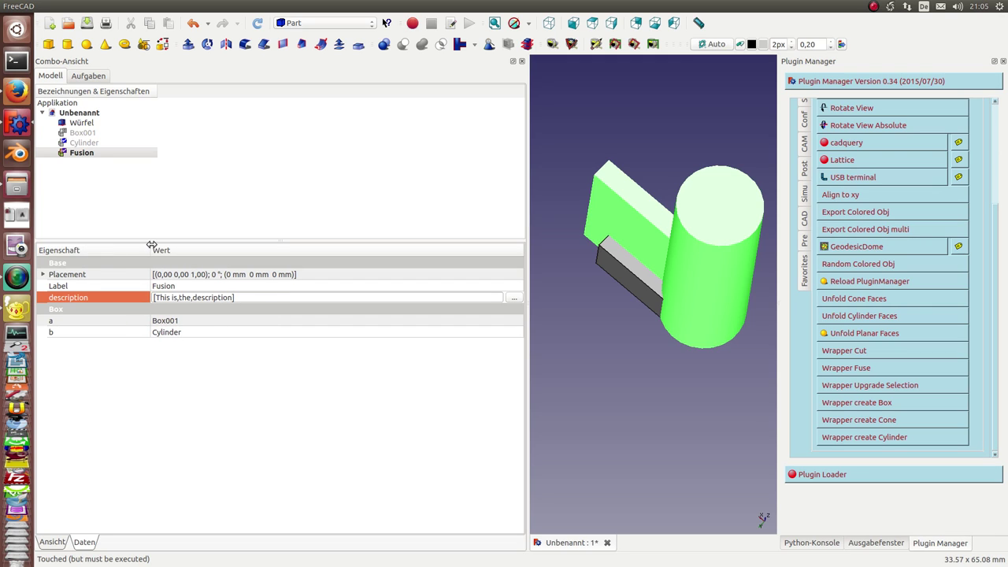
click(86, 128)
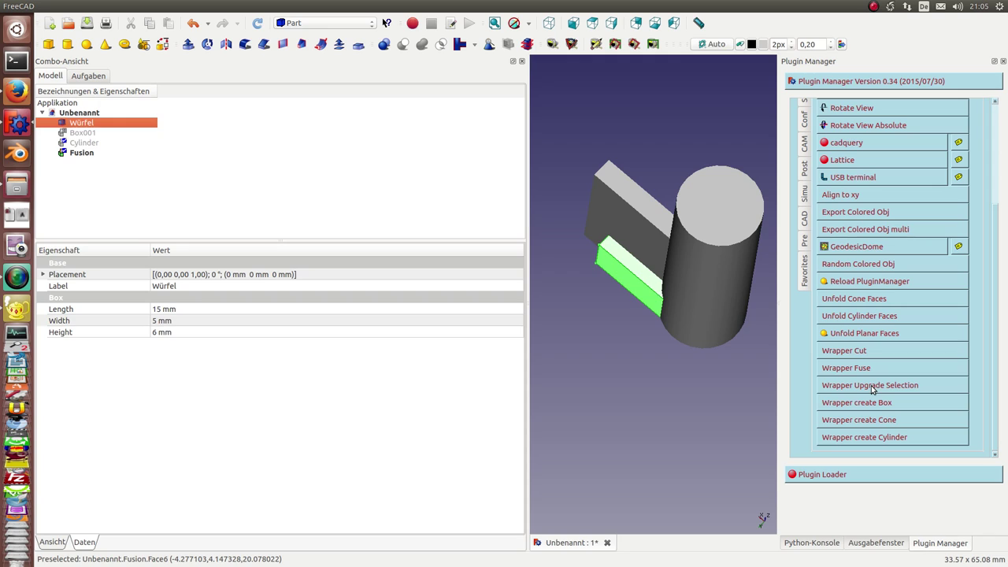
- Upgrade Würfel into wrapped Box002 and add 'my upgrated object' to its description list
click(872, 385)
click(91, 153)
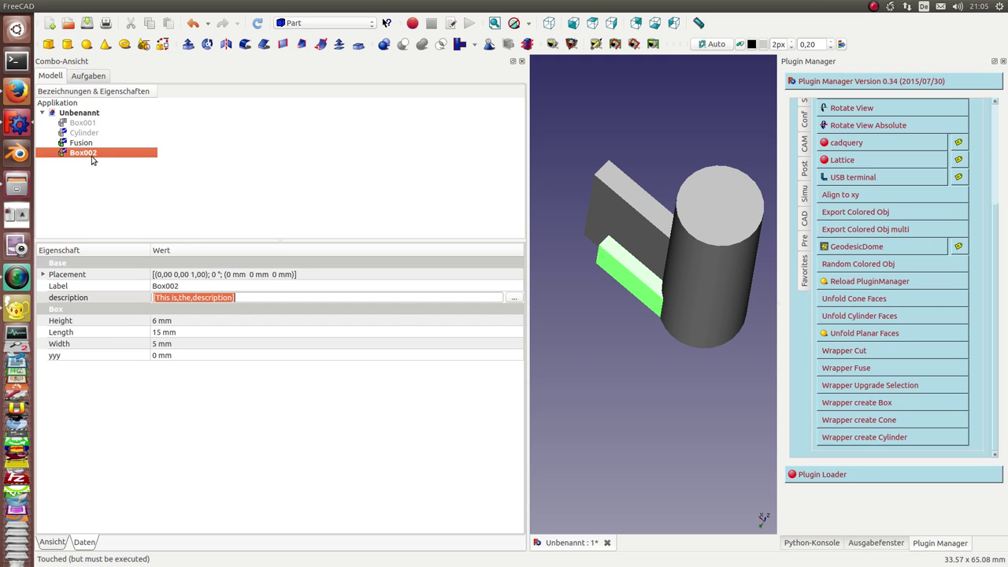
click(513, 297)
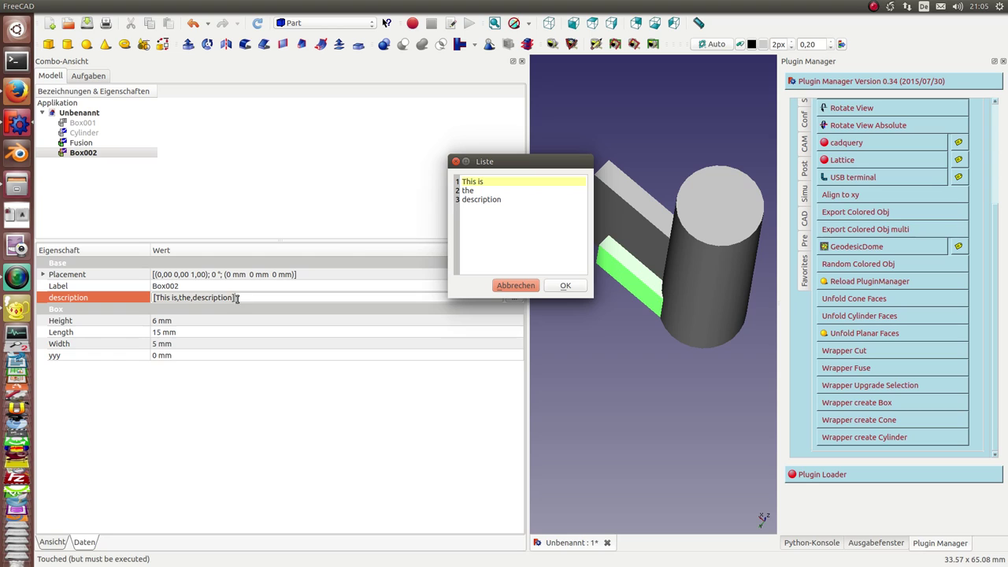
click(520, 200)
key(Return)
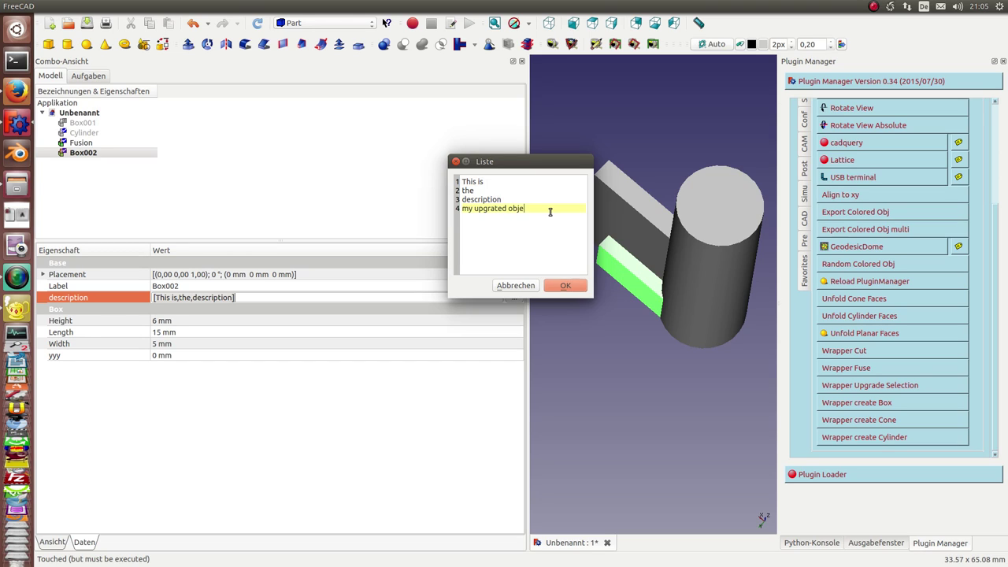
key(Return)
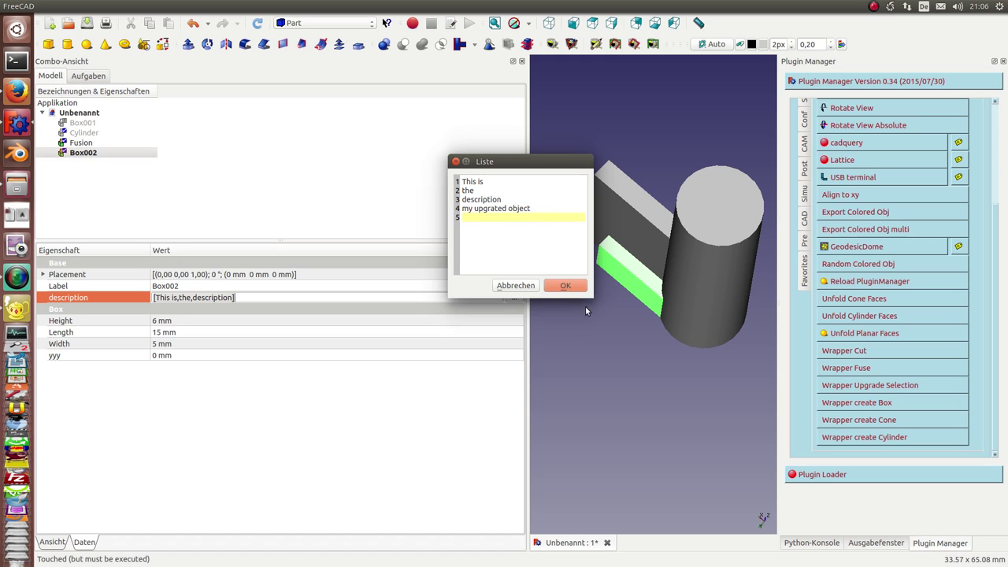
click(567, 287)
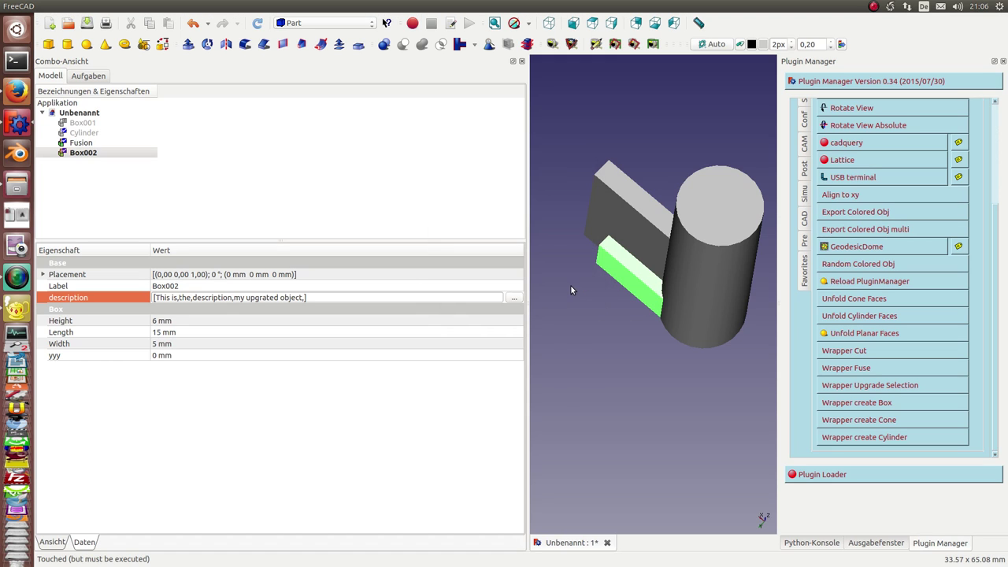
- Hide the Fusion so only Box002 shows, and turn the view until the box lies horizontally
click(78, 114)
click(82, 142)
key(space)
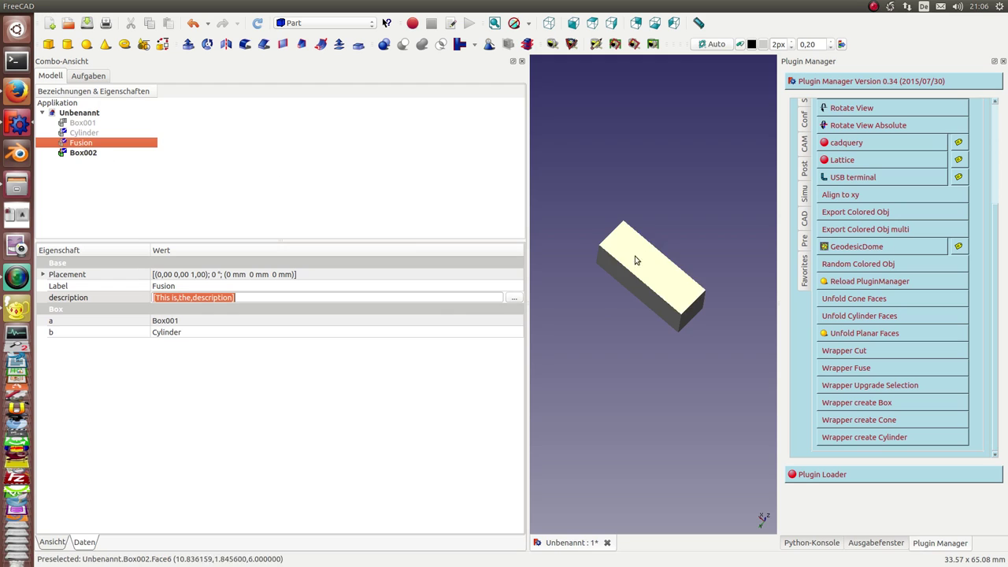
drag(637, 259, 600, 183)
click(596, 244)
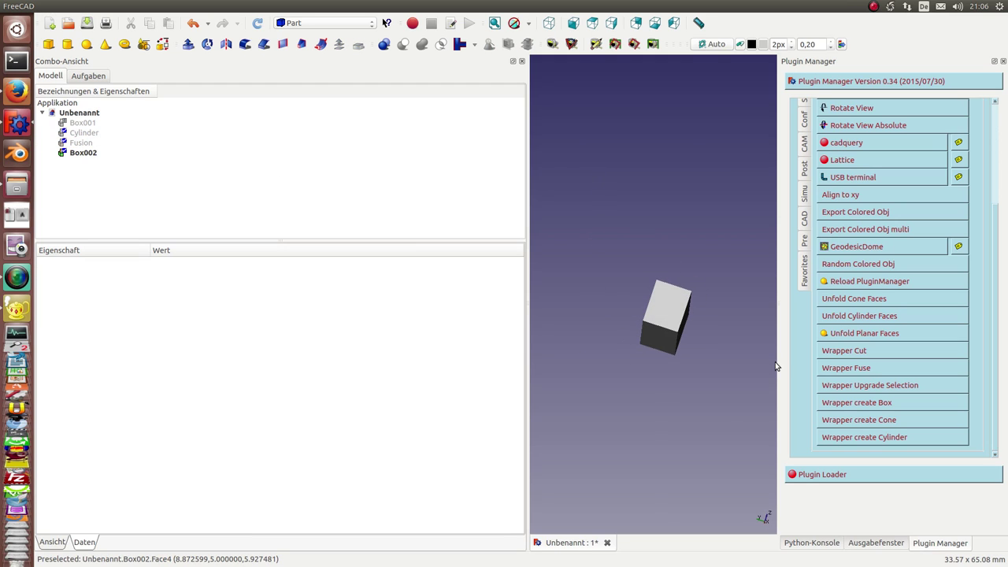
drag(596, 244, 663, 147)
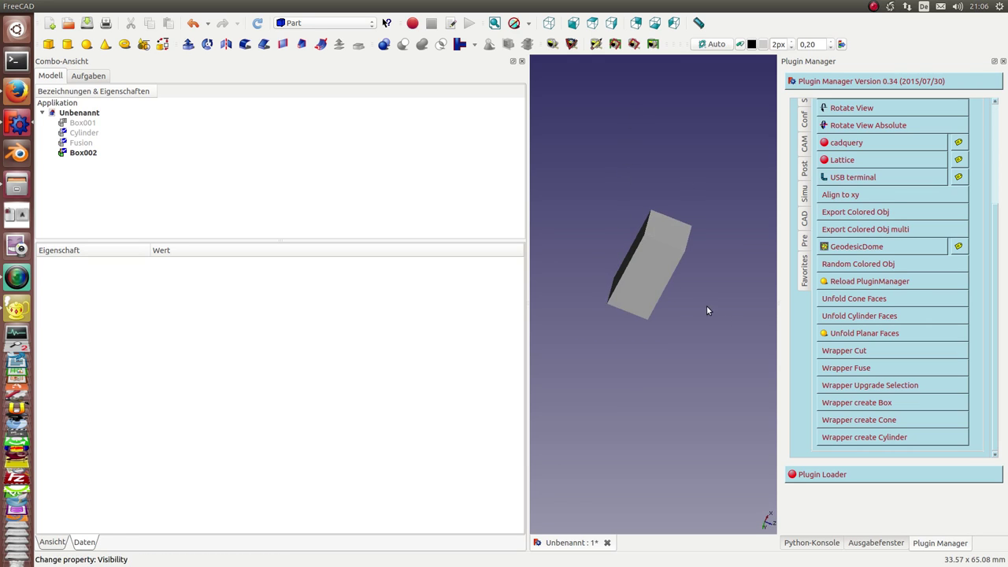
drag(706, 310, 623, 363)
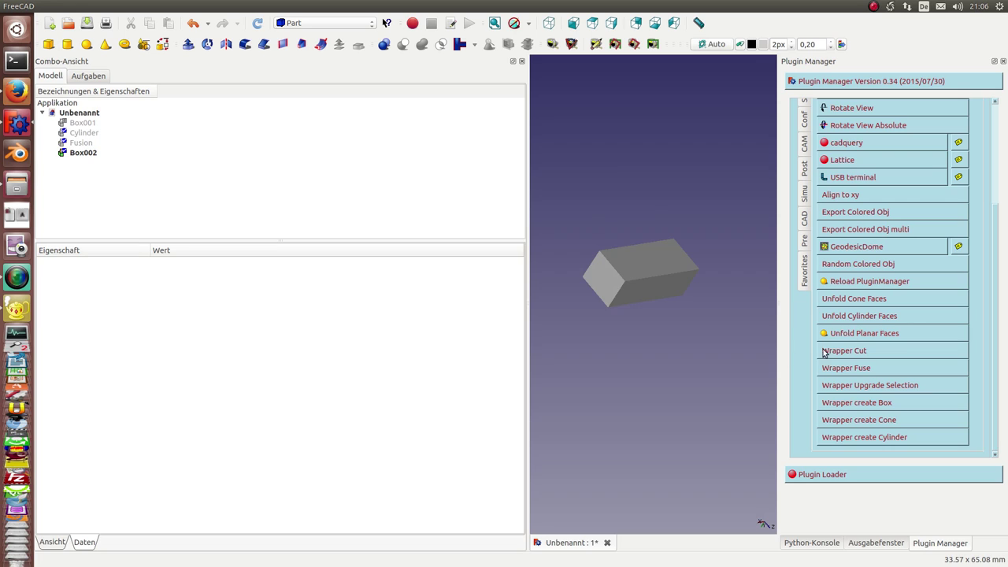
- Give Box002 random face colours and inspect it from the front view
click(643, 254)
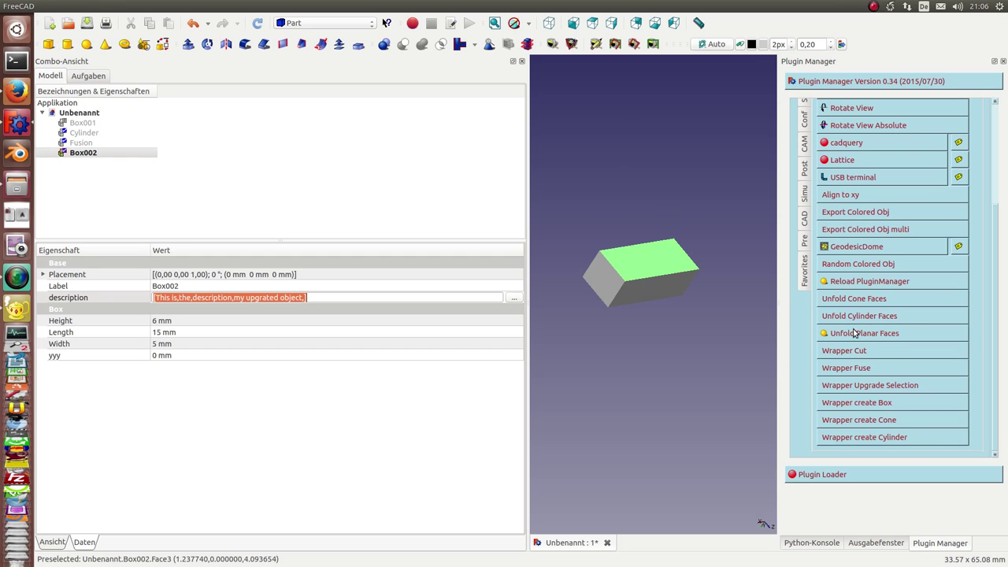
click(862, 266)
key(1)
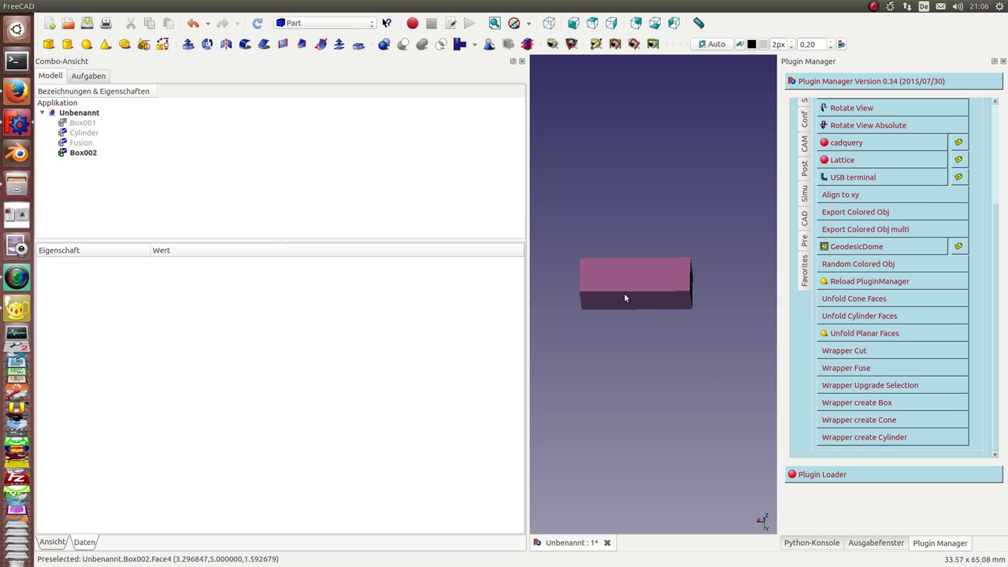
middle_drag(626, 298, 771, 193)
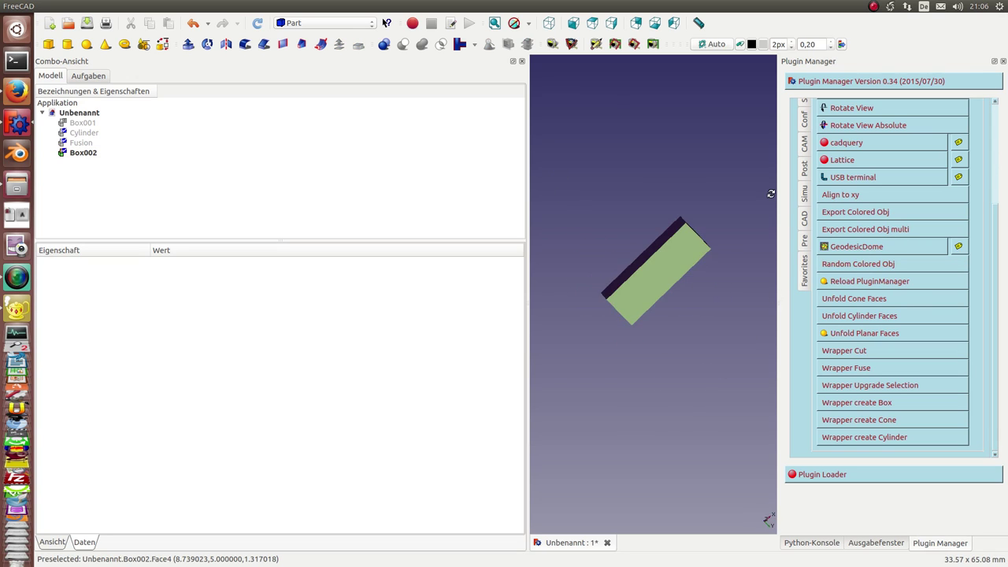
- Close the empty first preview, then export Box002 as a coloured OBJ
click(855, 233)
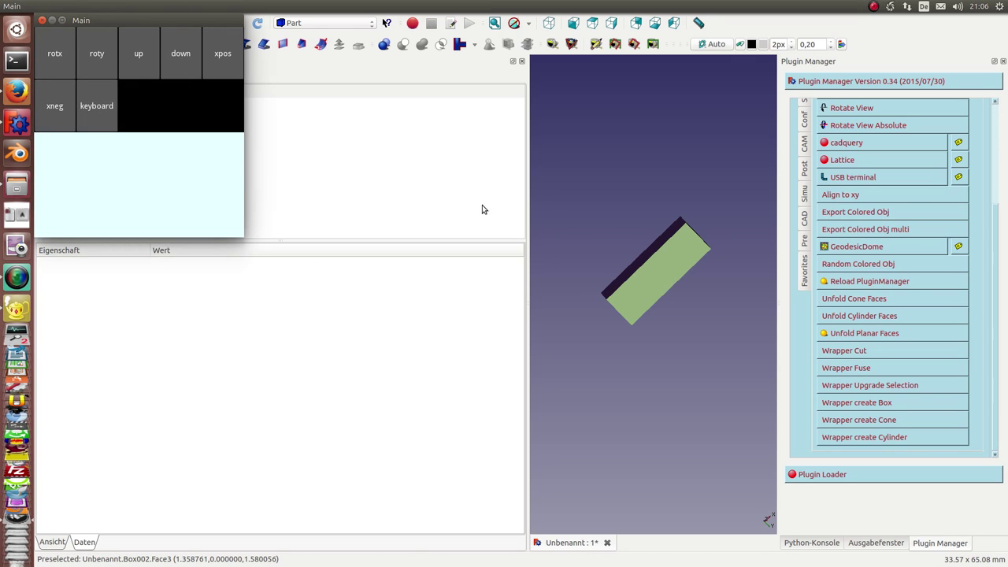
click(42, 20)
click(83, 154)
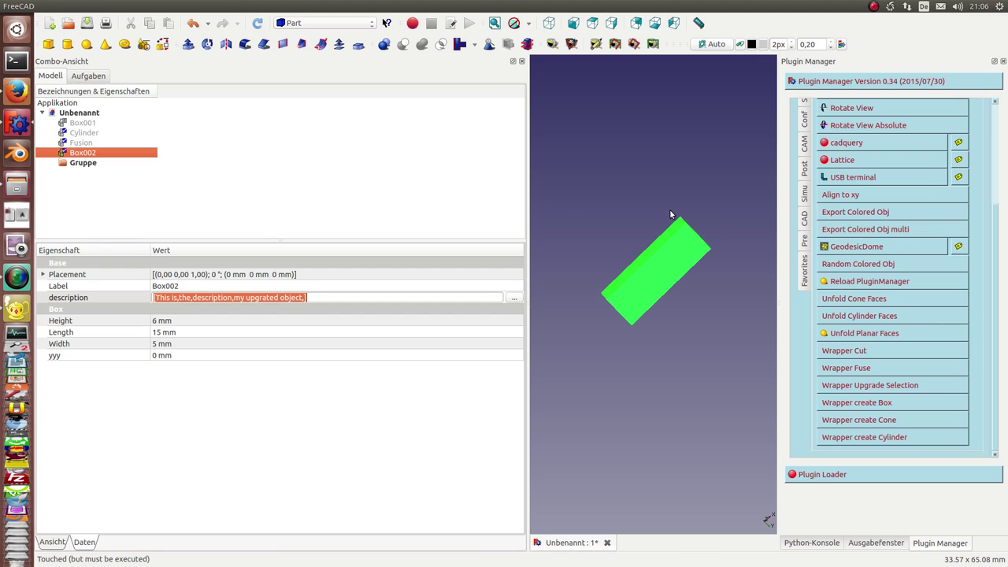
click(867, 230)
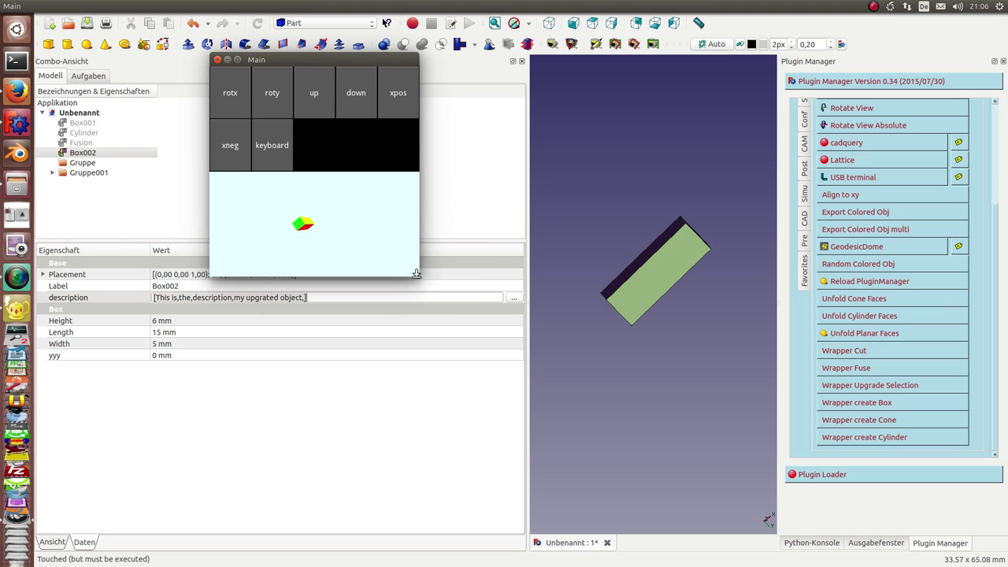
- Enlarge the preview window taller and wider, and tilt the multicoloured box downward twice
drag(416, 273, 416, 415)
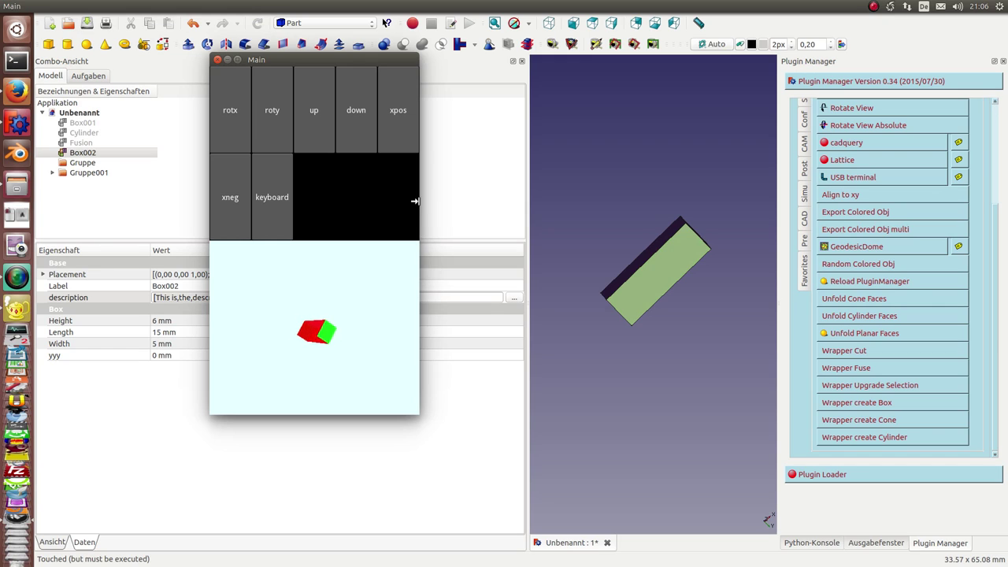
drag(415, 201, 786, 204)
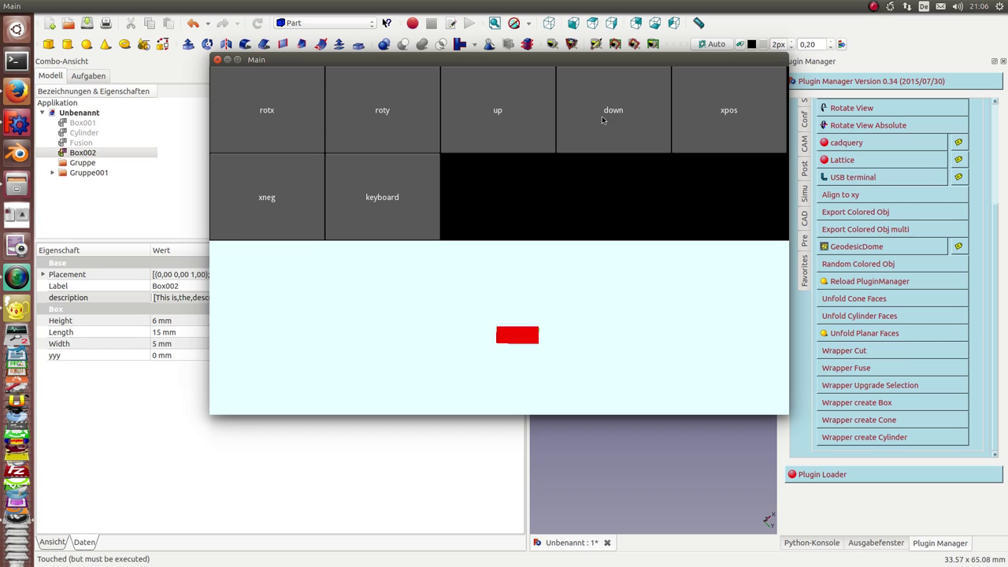
click(630, 114)
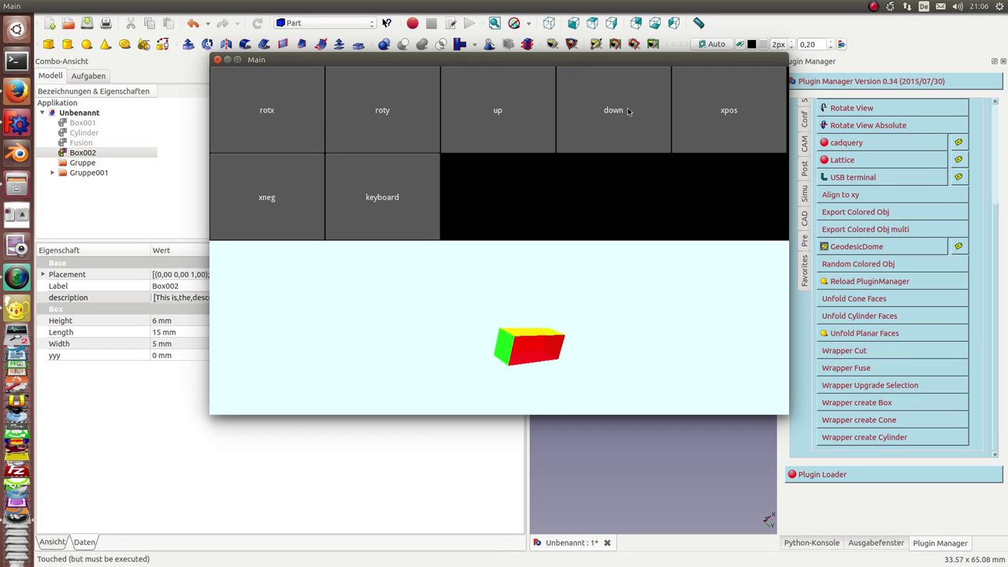
click(628, 111)
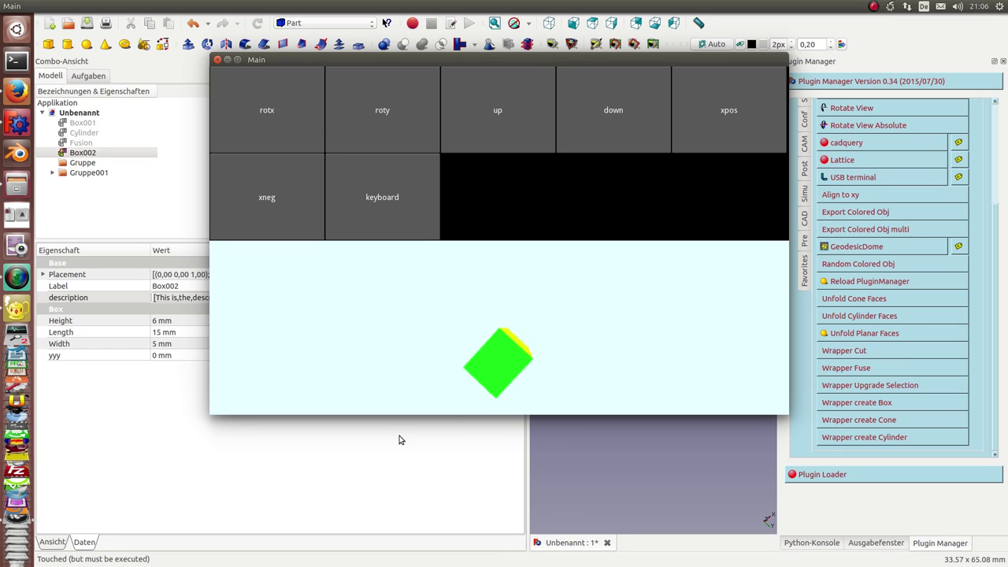